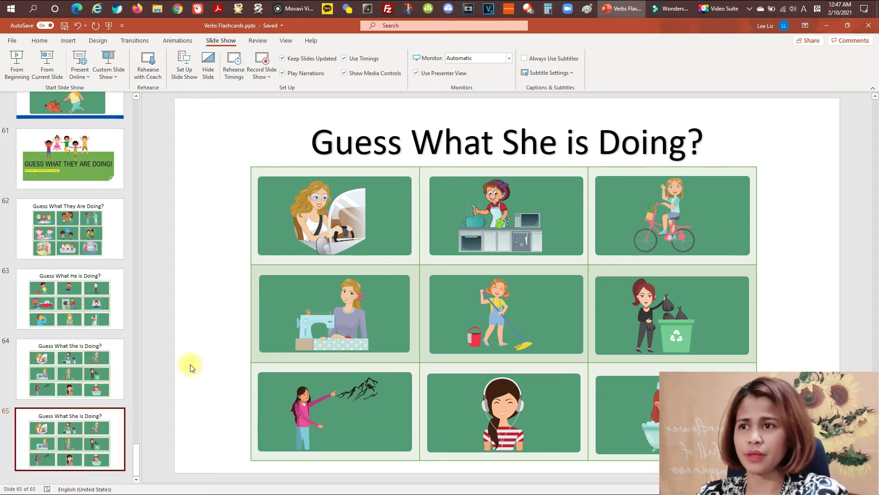
# - Place the insertion point in the thumbnail gap between slides 64 and 65
pyautogui.click(112, 404)
# - Add a new Blank-layout slide as slide 65
pyautogui.click(66, 41)
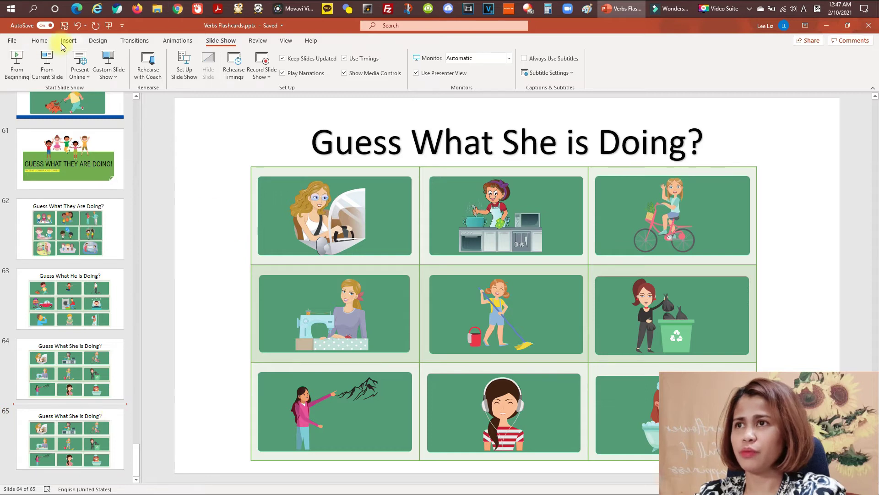
pyautogui.click(16, 72)
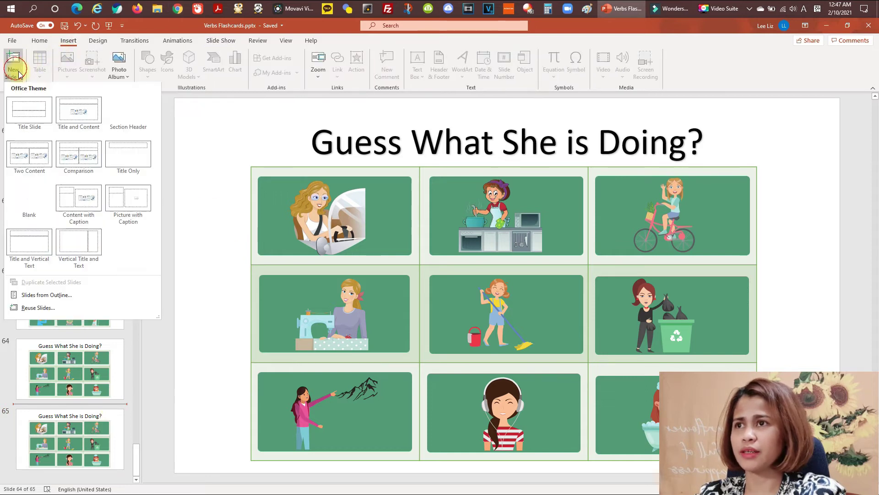
pyautogui.click(21, 201)
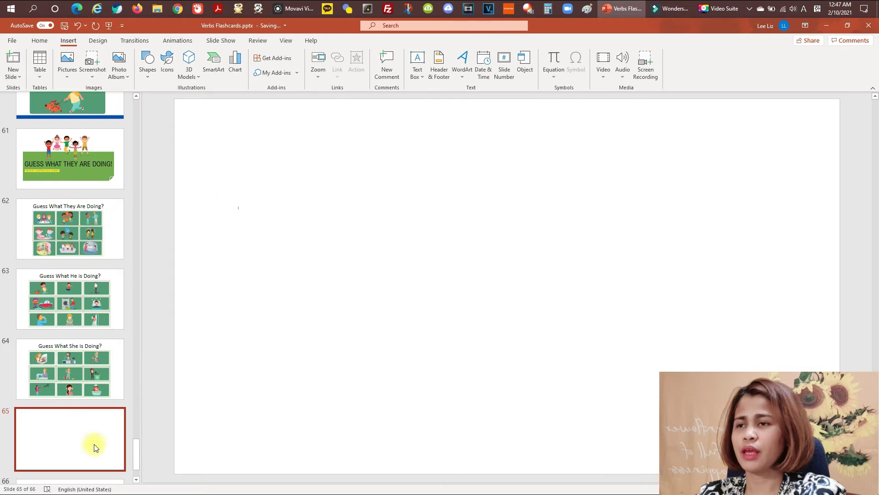
pyautogui.scroll(-2, 85, 435)
pyautogui.click(73, 446)
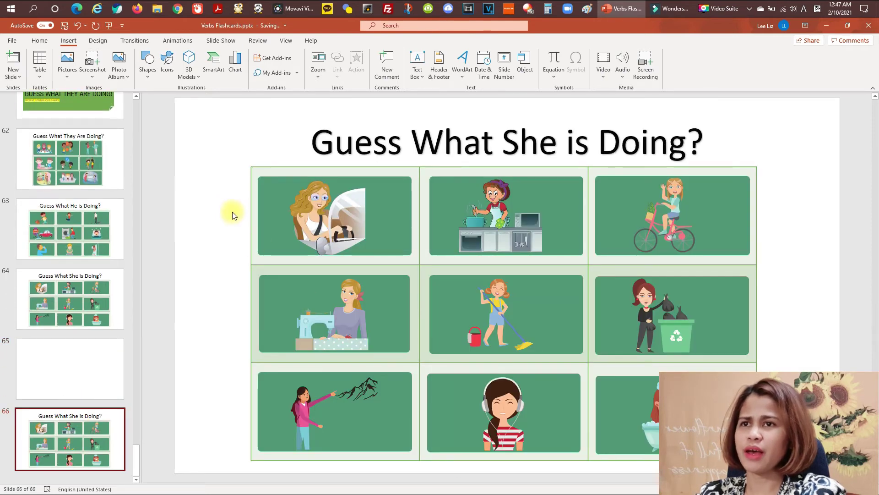
pyautogui.click(103, 355)
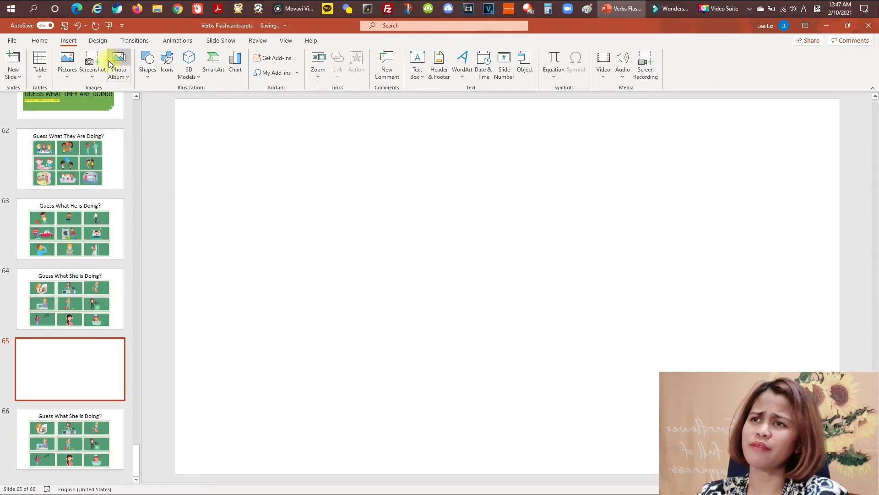
# - Insert a 3x3 table on the blank slide 65
pyautogui.click(45, 68)
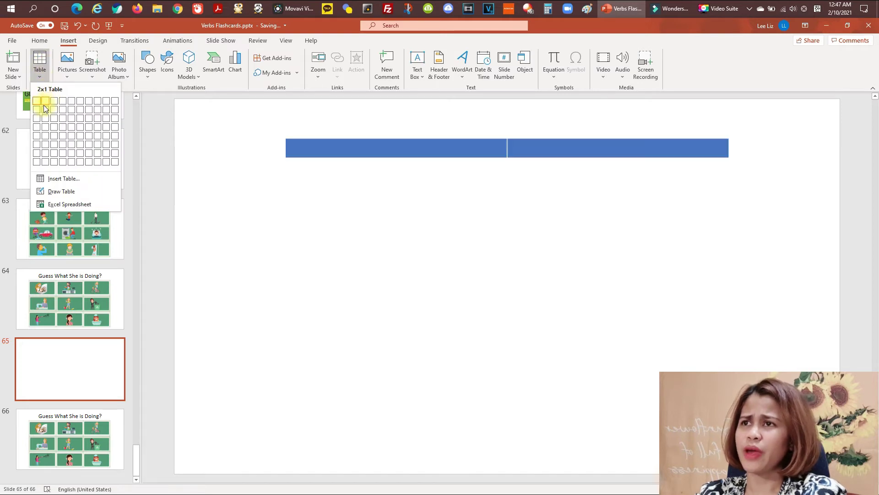
pyautogui.click(269, 190)
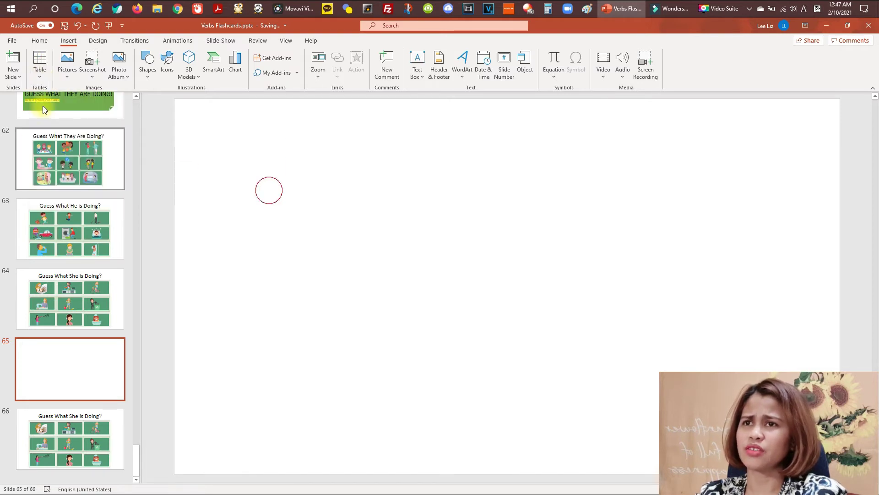
pyautogui.click(38, 59)
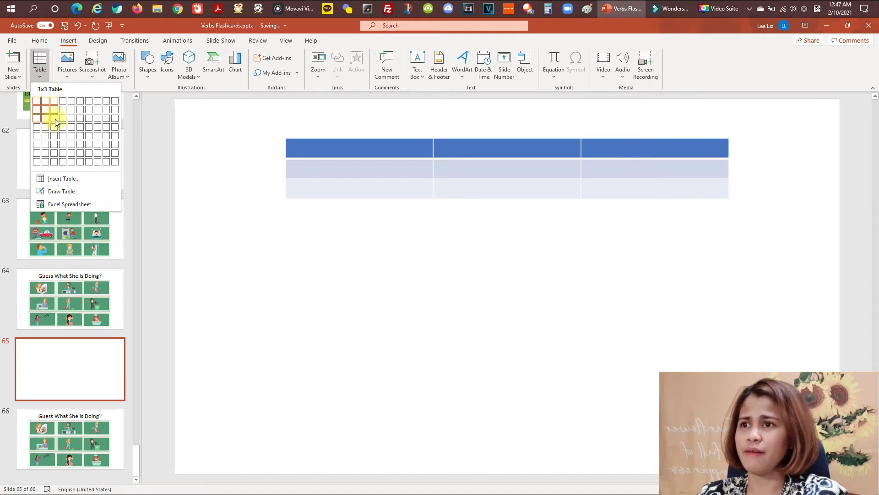
pyautogui.click(55, 119)
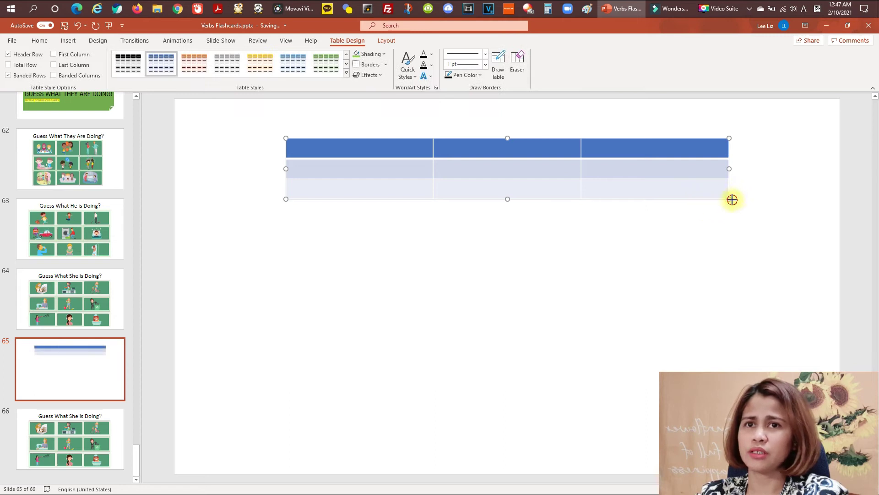
# - Enlarge the table to fill most of the slide and centre it
pyautogui.moveTo(732, 199); pyautogui.dragTo(737, 443)
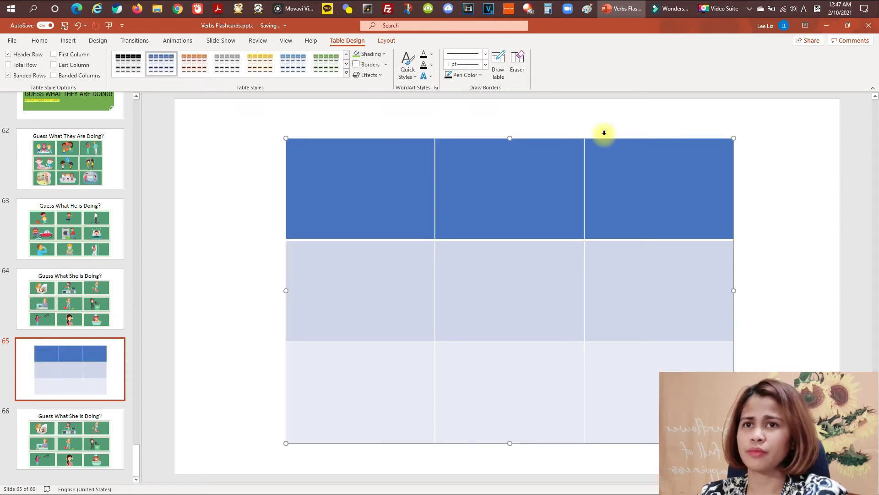
pyautogui.click(821, 234)
pyautogui.moveTo(685, 220); pyautogui.dragTo(665, 270)
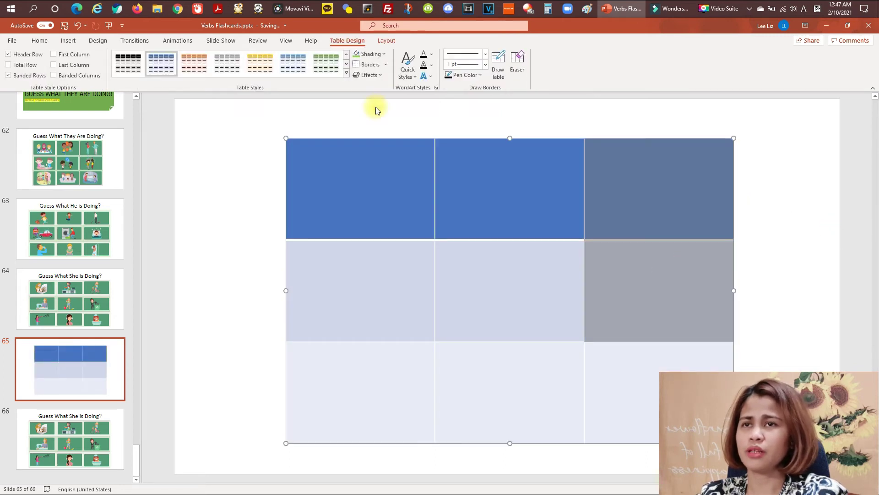
pyautogui.click(496, 115)
pyautogui.click(507, 235)
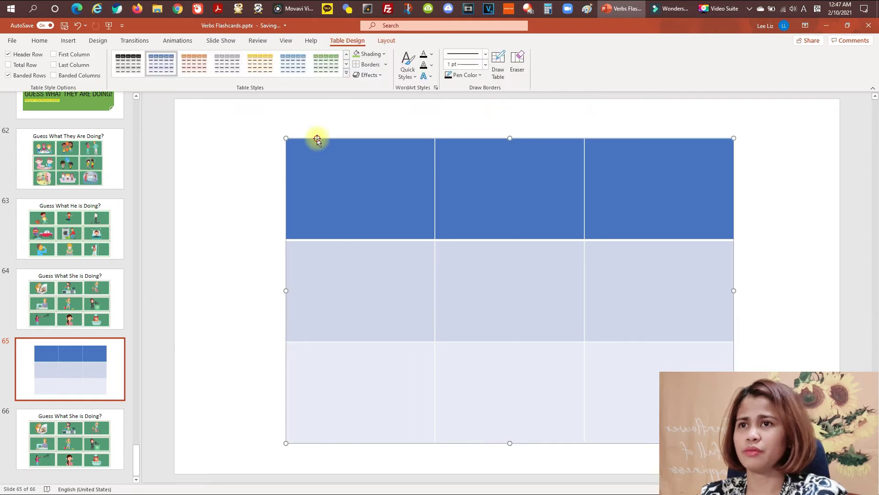
pyautogui.moveTo(317, 140)
pyautogui.mouseDown()
pyautogui.moveTo(304, 160)
pyautogui.moveTo(295, 148)
pyautogui.mouseUp()
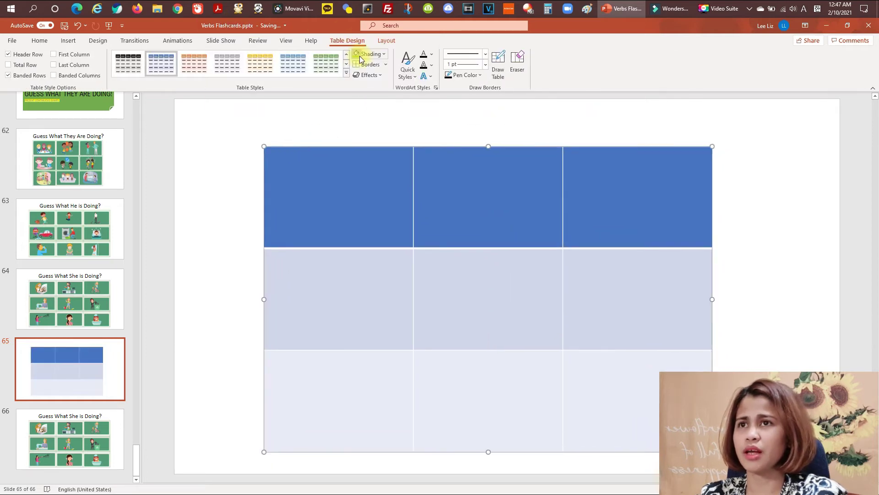
# - Apply the plain grey grid table style with black borders and select all nine cells
pyautogui.click(346, 65)
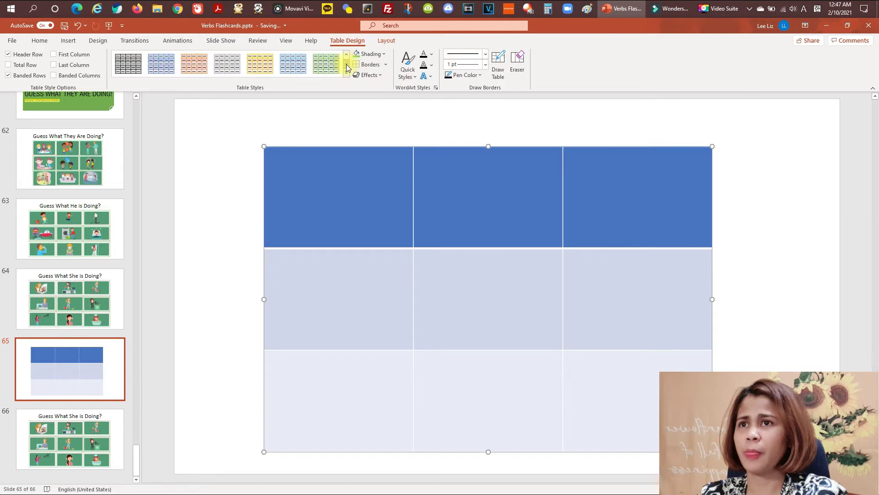
pyautogui.click(347, 67)
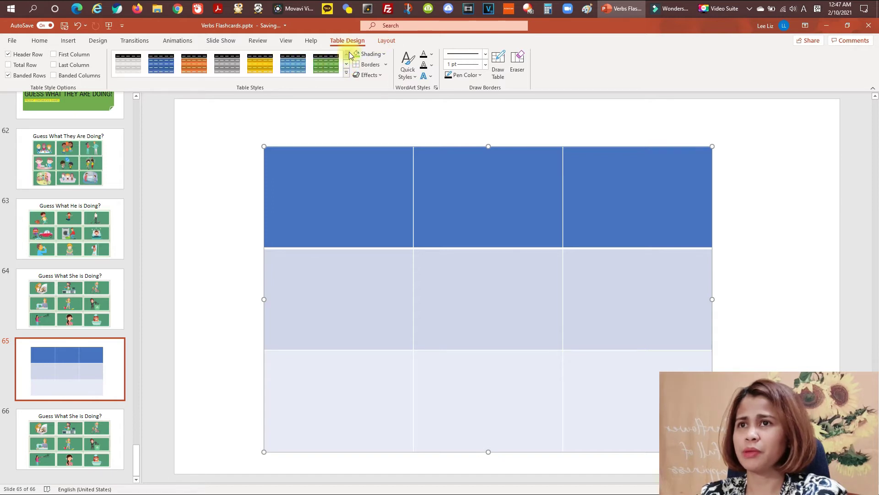
pyautogui.click(346, 54)
pyautogui.click(128, 63)
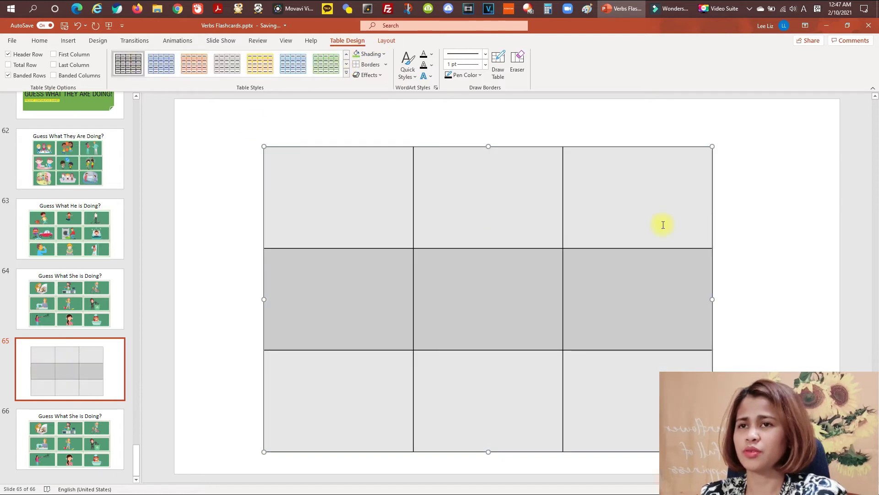
pyautogui.moveTo(294, 188)
pyautogui.mouseDown()
pyautogui.moveTo(506, 342)
pyautogui.moveTo(575, 375)
pyautogui.mouseUp()
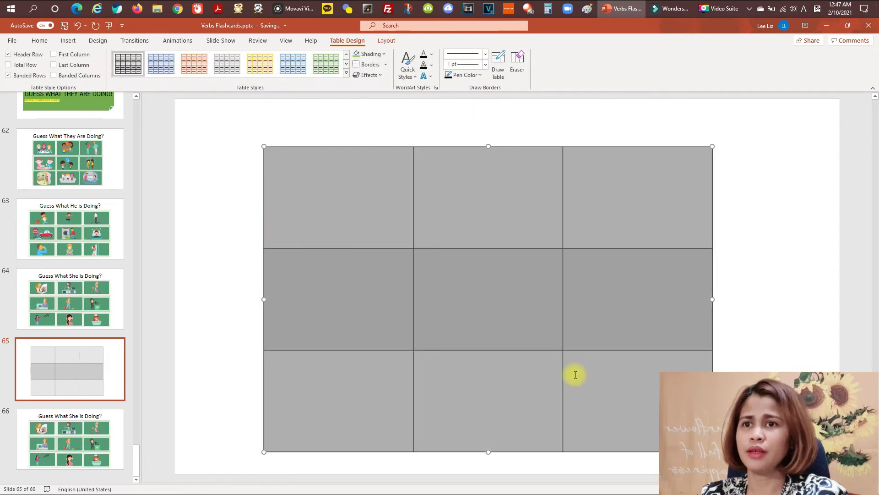
pyautogui.click(40, 41)
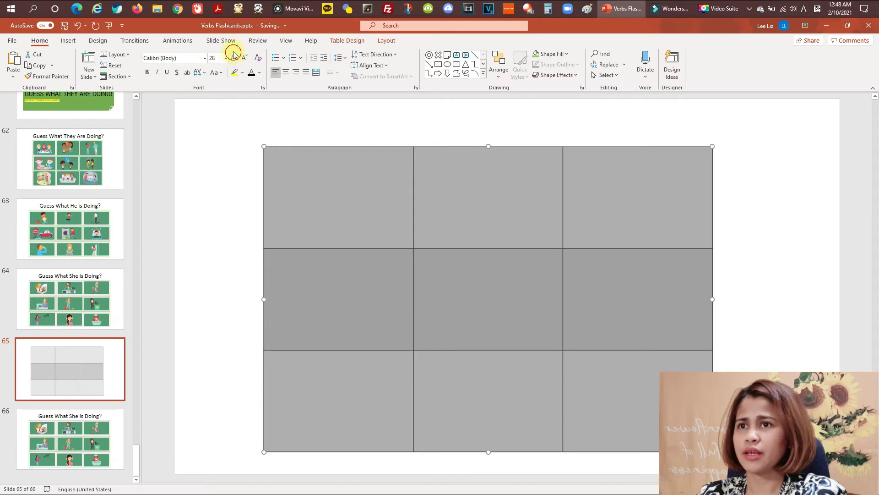
# - Make the table text much larger and centre it in all nine cells
pyautogui.click(300, 192)
pyautogui.moveTo(359, 204); pyautogui.dragTo(617, 379)
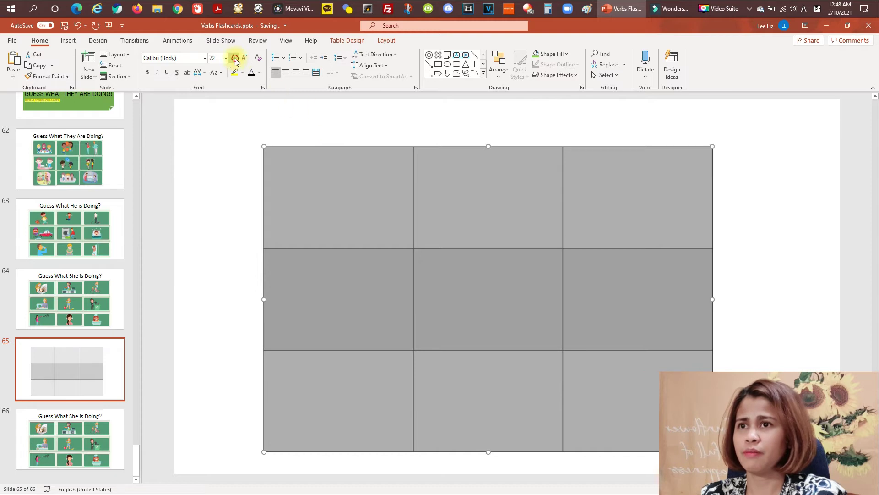
pyautogui.click(367, 202)
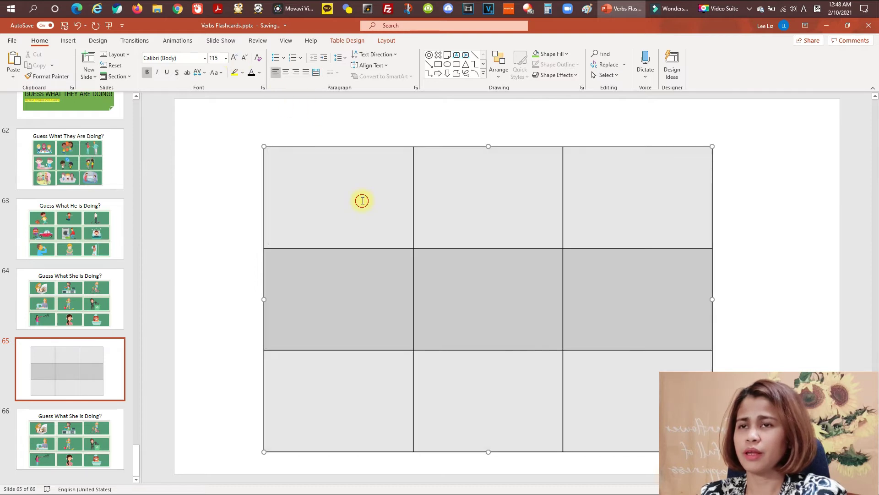
pyautogui.hotkey('ctrl', 'a')
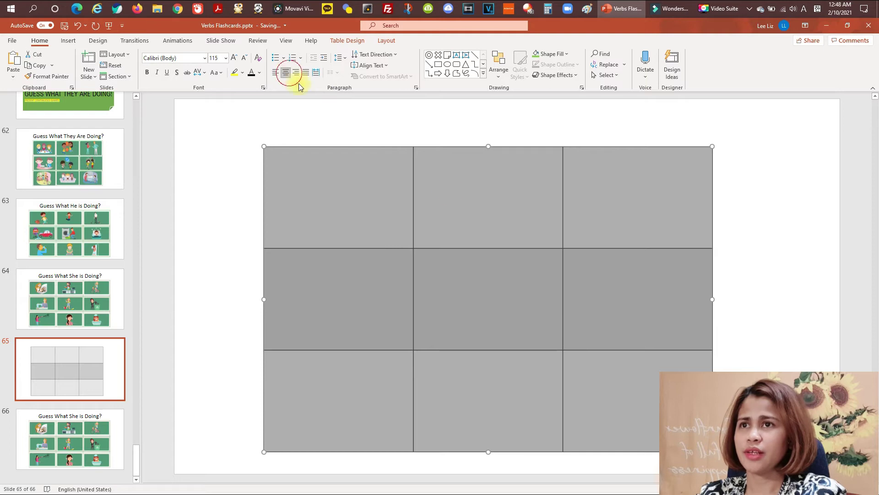
pyautogui.click(480, 217)
# - Fill the cells with eight X's and an O top-middle, then open slide 66
pyautogui.write('X ')
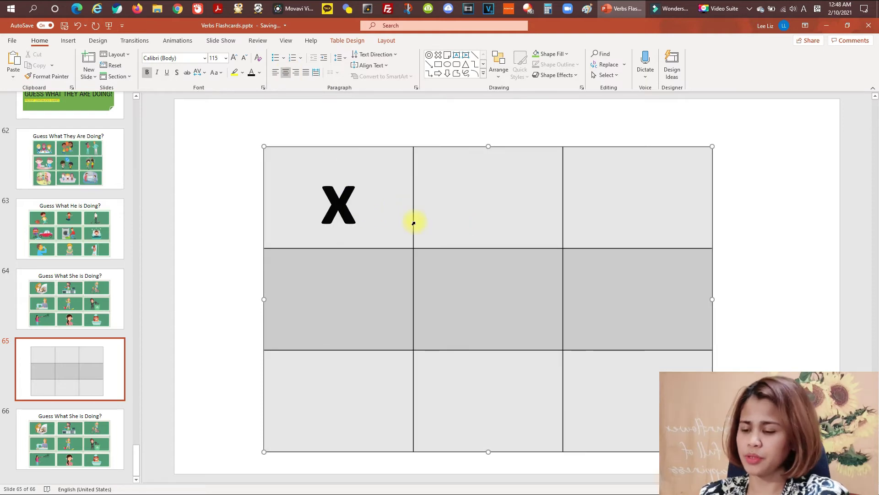
pyautogui.write('O ')
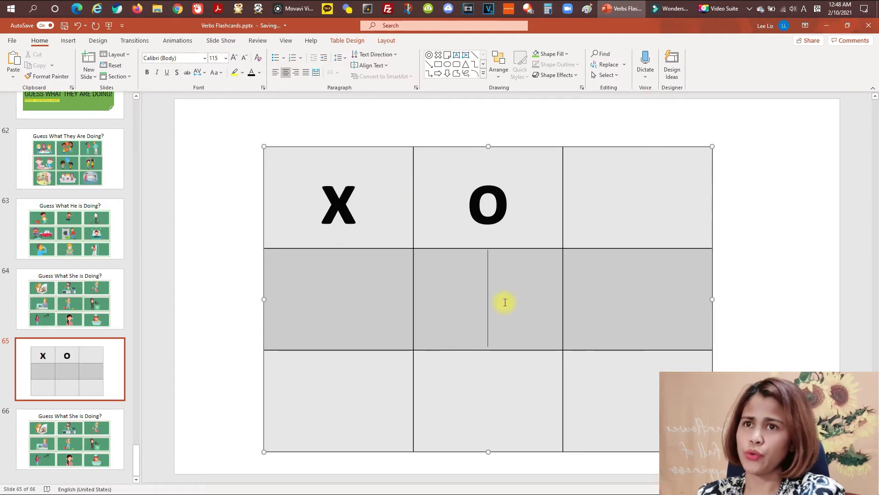
pyautogui.write('X ')
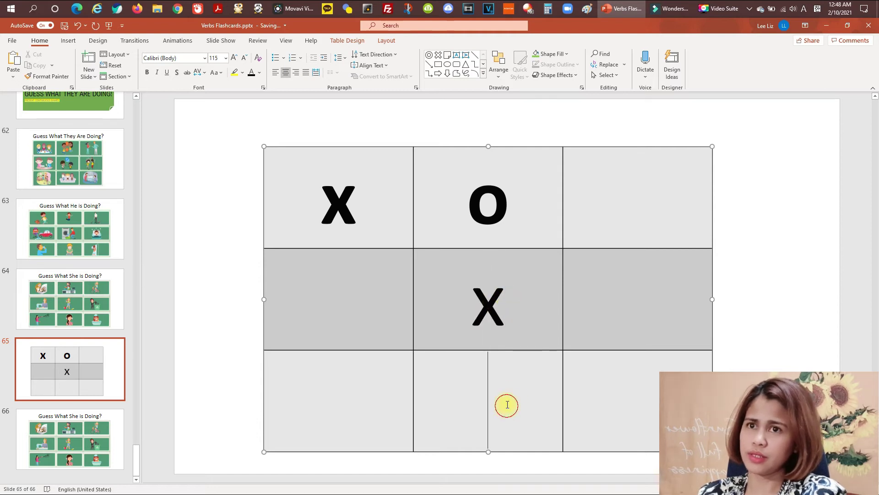
pyautogui.write('X X')
pyautogui.click(342, 312)
pyautogui.write('X')
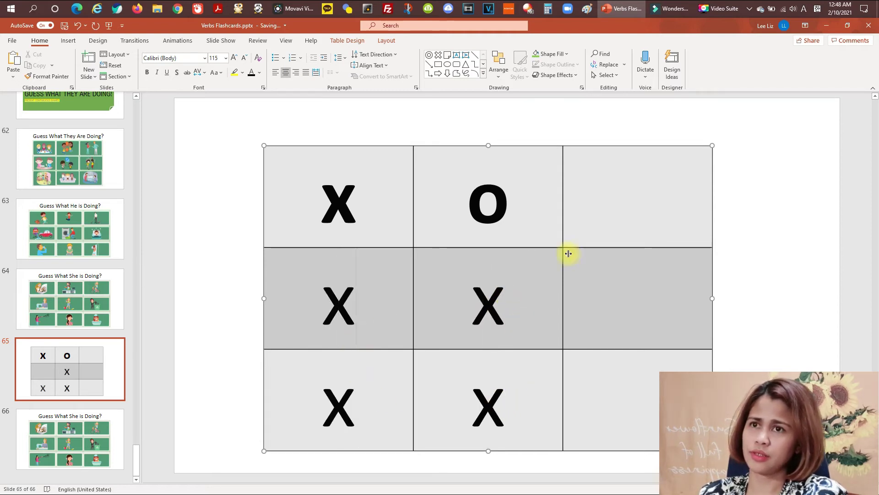
pyautogui.click(578, 245)
pyautogui.write('X')
pyautogui.click(627, 274)
pyautogui.write('X')
pyautogui.click(626, 404)
pyautogui.write('X')
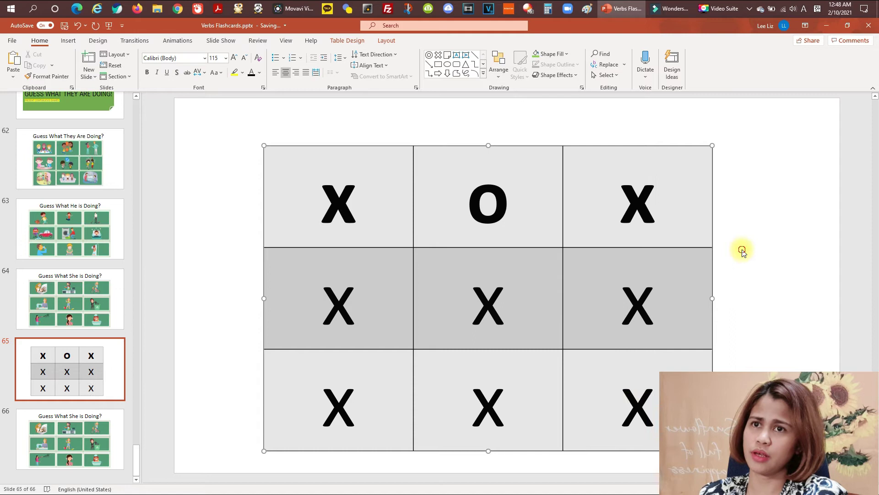
pyautogui.click(742, 249)
pyautogui.click(112, 435)
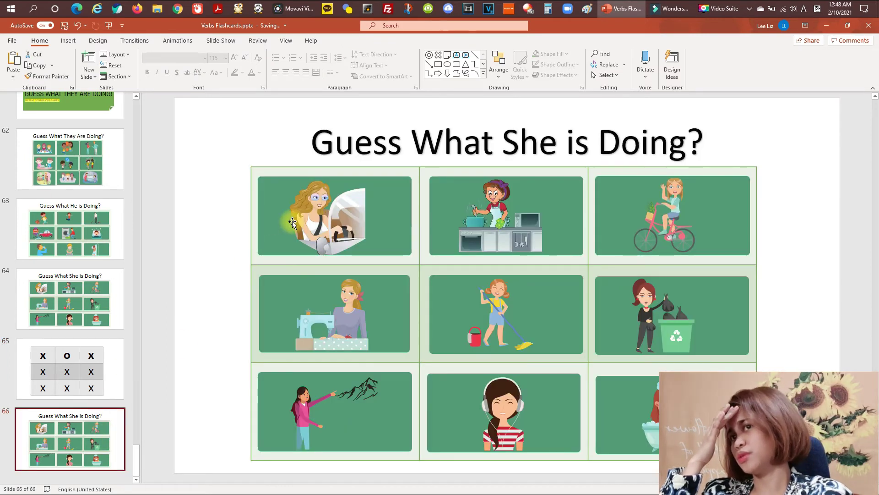
# - Select the driving picture on the 'Guess What She is Doing?' slide
pyautogui.click(69, 367)
pyautogui.scroll(8, 78, 279)
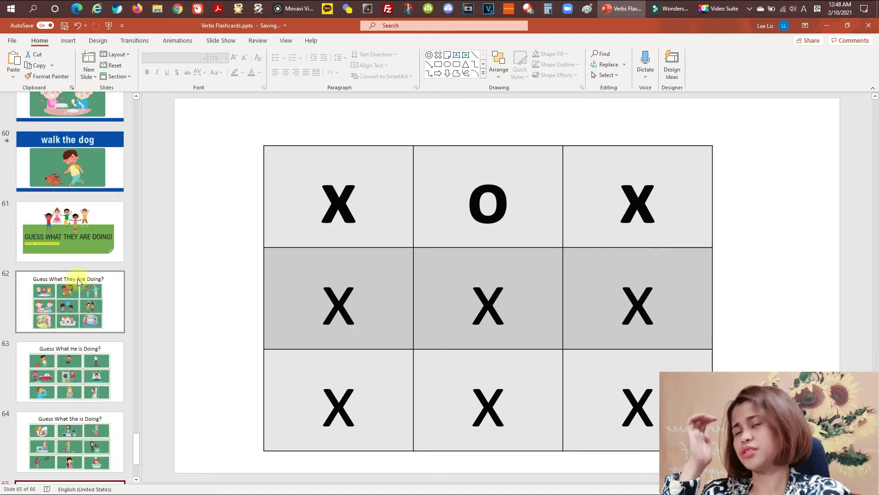
pyautogui.click(74, 311)
pyautogui.click(87, 379)
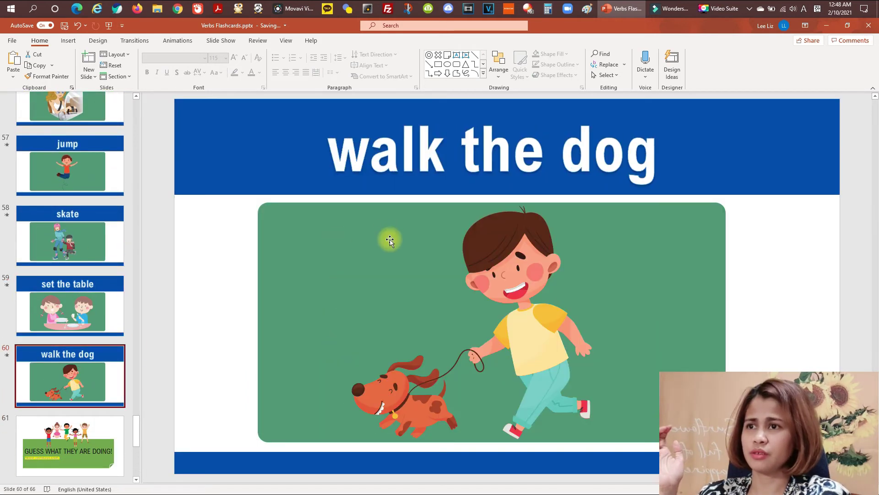
pyautogui.click(386, 243)
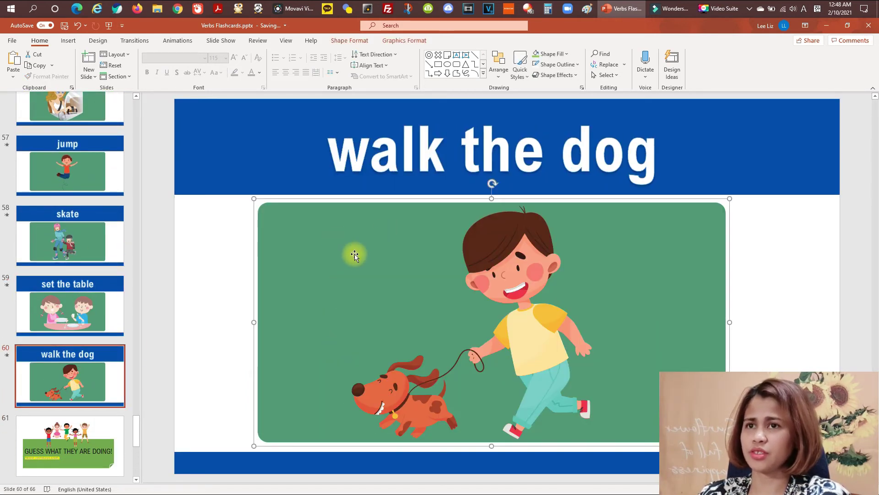
pyautogui.scroll(-6, 171, 317)
pyautogui.click(273, 211)
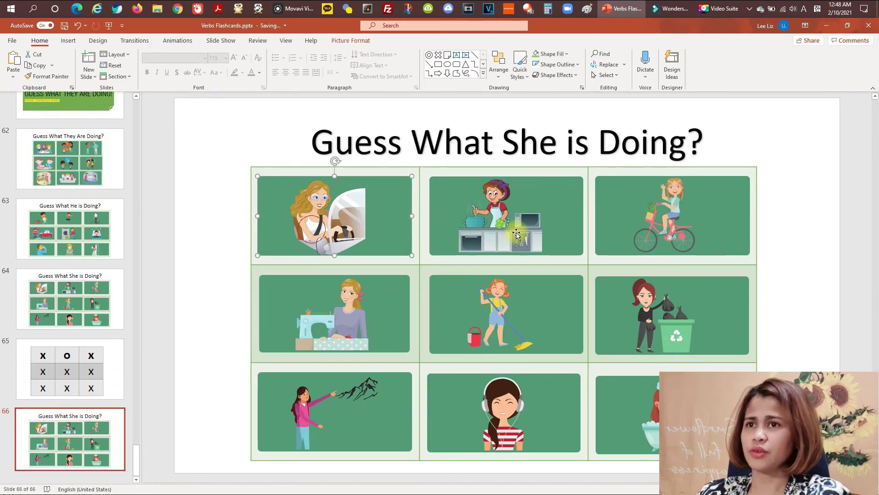
pyautogui.click(562, 231)
pyautogui.click(379, 251)
# - Add the cooking, bicycle, sewing, mopping, pointing, headphones, bath and trash pictures to the selection
pyautogui.keyDown('shift'); pyautogui.click(491, 245); pyautogui.keyUp('shift')
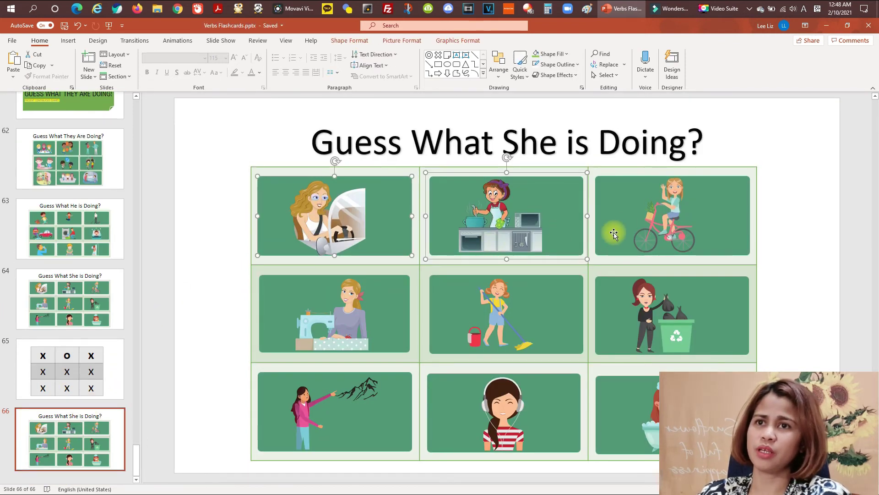
pyautogui.keyDown('shift'); pyautogui.click(616, 231); pyautogui.keyUp('shift')
pyautogui.keyDown('shift'); pyautogui.click(369, 338); pyautogui.keyUp('shift')
pyautogui.keyDown('shift'); pyautogui.click(511, 315); pyautogui.keyUp('shift')
pyautogui.keyDown('shift'); pyautogui.click(328, 434); pyautogui.keyUp('shift')
pyautogui.keyDown('shift'); pyautogui.click(443, 421); pyautogui.keyUp('shift')
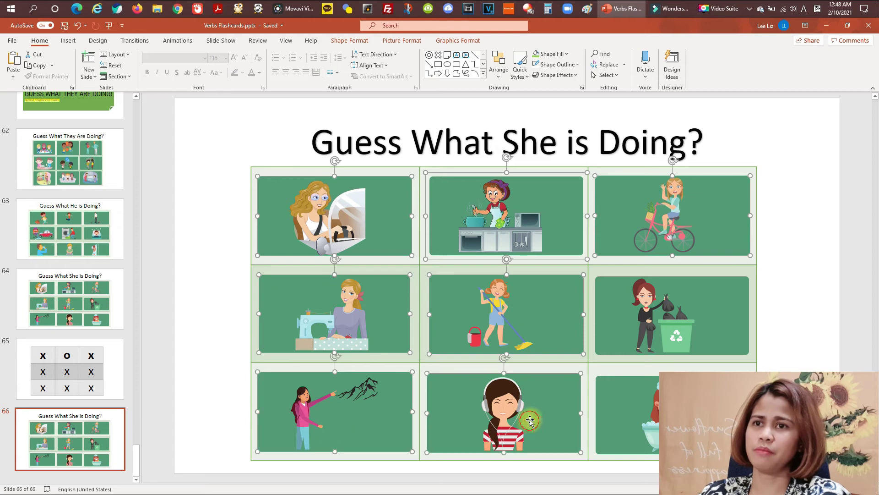
pyautogui.keyDown('shift'); pyautogui.click(612, 412); pyautogui.keyUp('shift')
pyautogui.keyDown('shift'); pyautogui.click(644, 324); pyautogui.keyUp('shift')
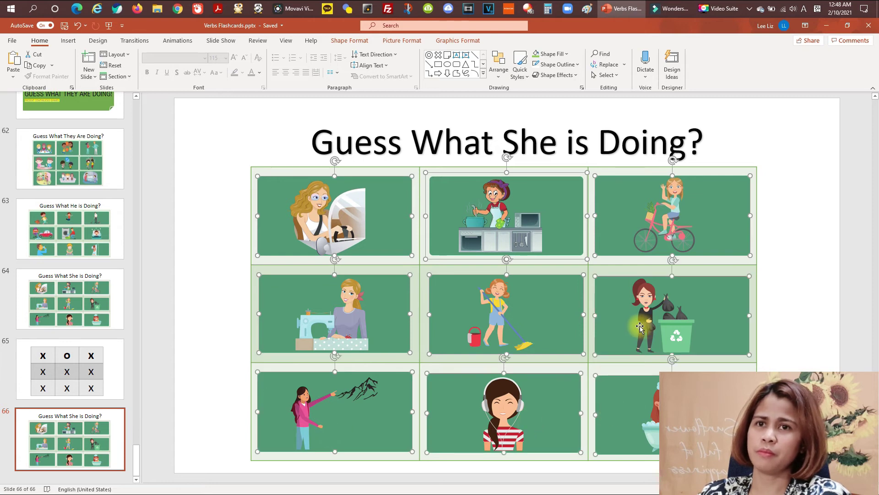
# - Paste the nine cards onto slide 65, widen the table and align the cards over its cells
pyautogui.click(71, 375)
pyautogui.hotkey('ctrl', 'v')
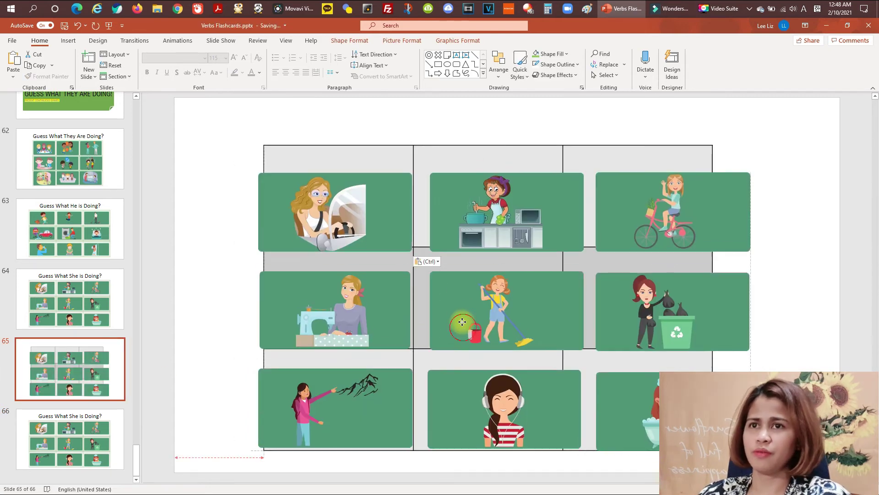
pyautogui.moveTo(419, 257); pyautogui.dragTo(415, 238)
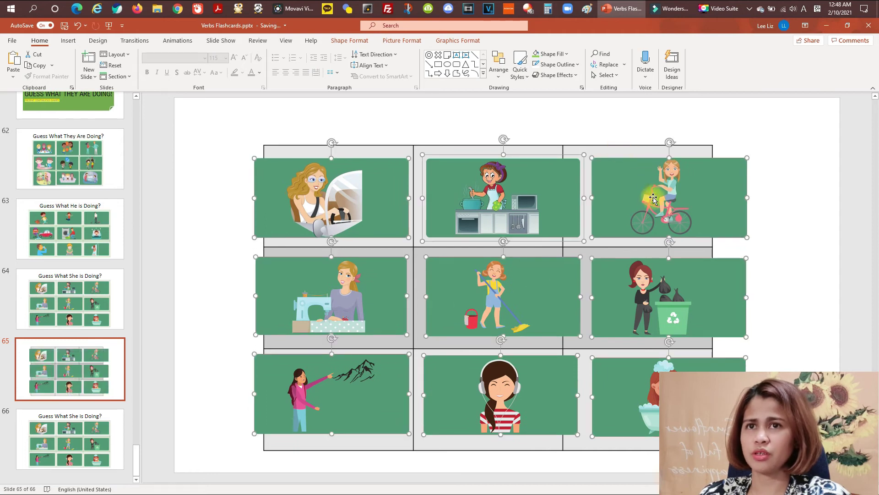
pyautogui.click(605, 149)
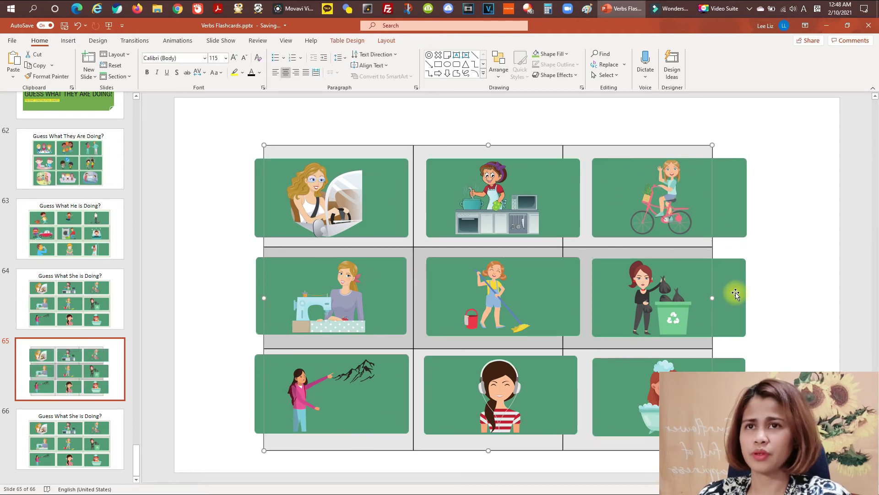
pyautogui.moveTo(713, 297); pyautogui.dragTo(771, 295)
pyautogui.moveTo(772, 345); pyautogui.dragTo(756, 345)
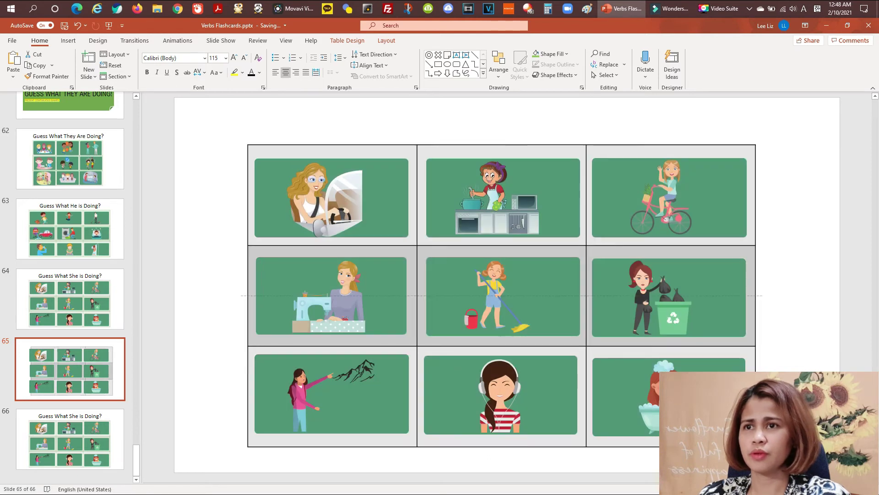
pyautogui.click(761, 344)
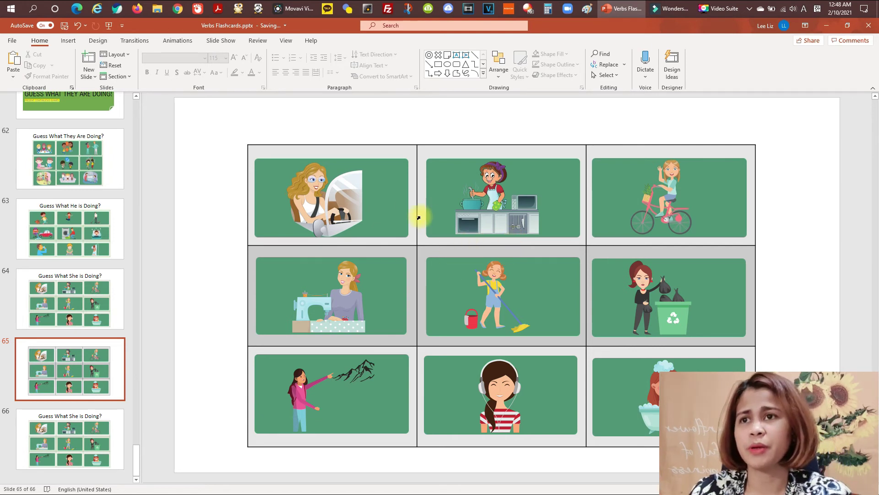
pyautogui.click(403, 208)
pyautogui.moveTo(403, 207); pyautogui.dragTo(407, 204)
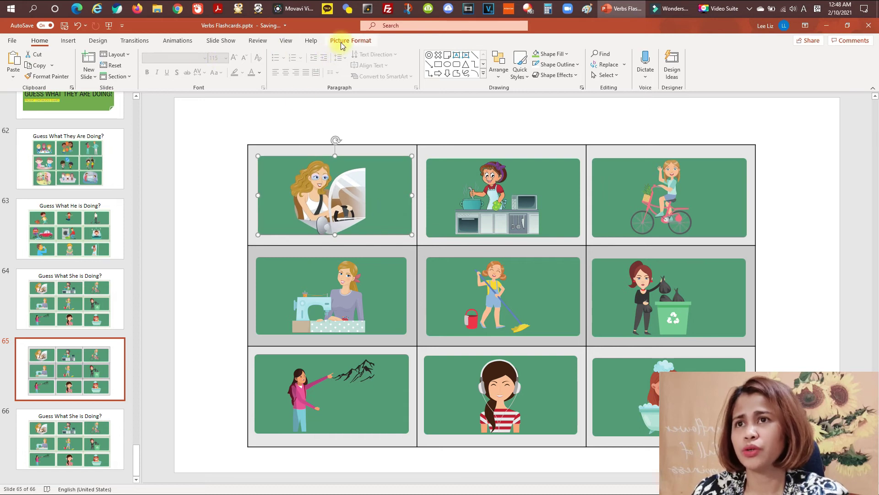
pyautogui.click(185, 42)
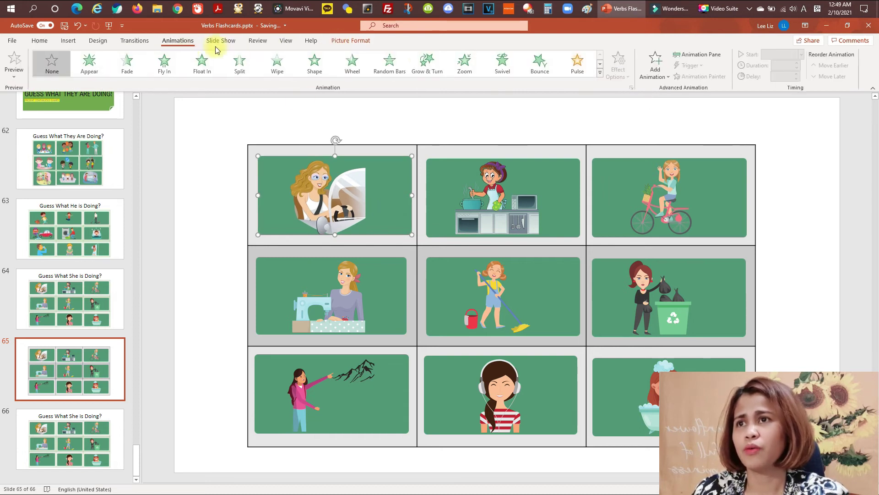
# - Apply the Exit > Shape animation to the top-left driving picture card
pyautogui.click(600, 75)
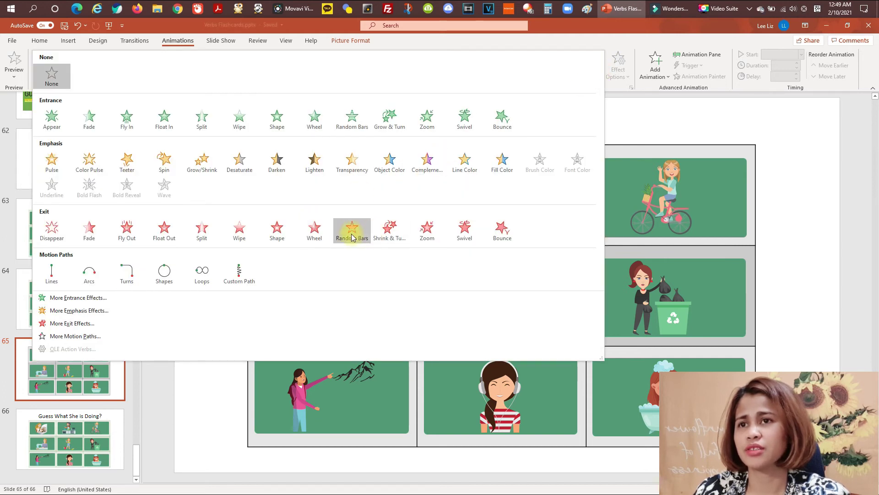
pyautogui.click(293, 233)
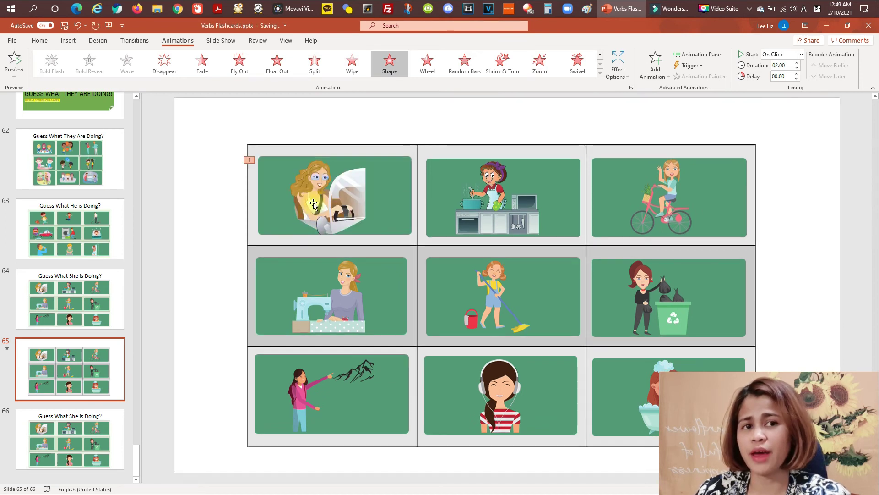
pyautogui.click(313, 204)
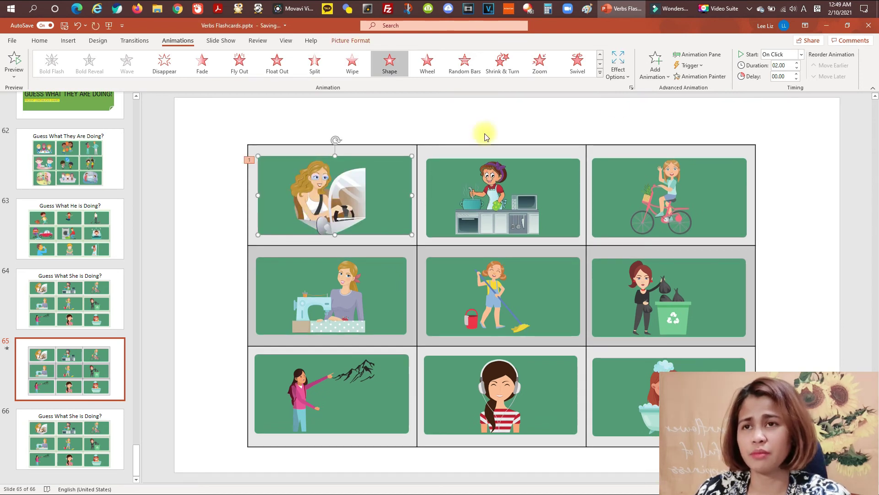
# - Set the driving card's exit animation trigger to On Click of Picture 2
pyautogui.click(698, 55)
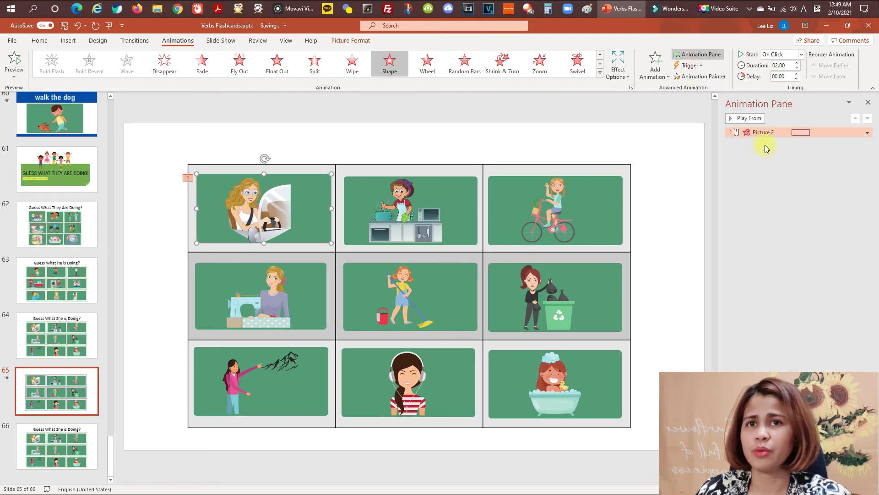
pyautogui.click(702, 68)
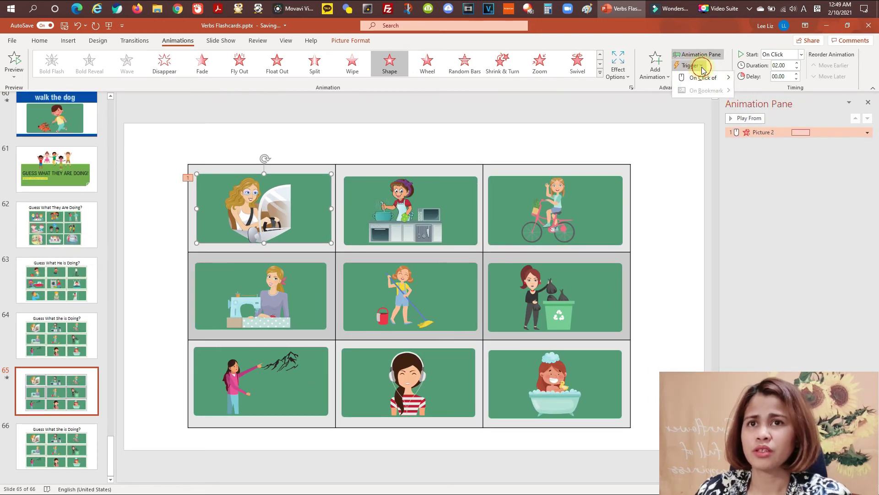
pyautogui.click(705, 79)
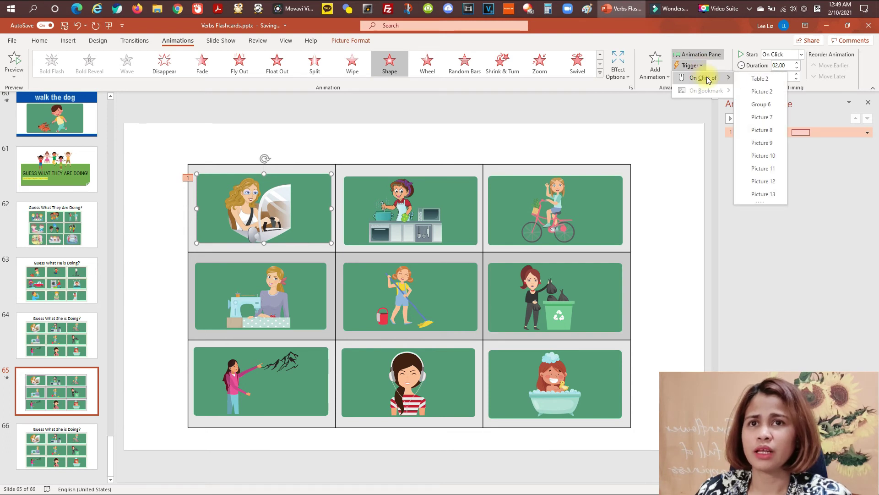
pyautogui.click(817, 136)
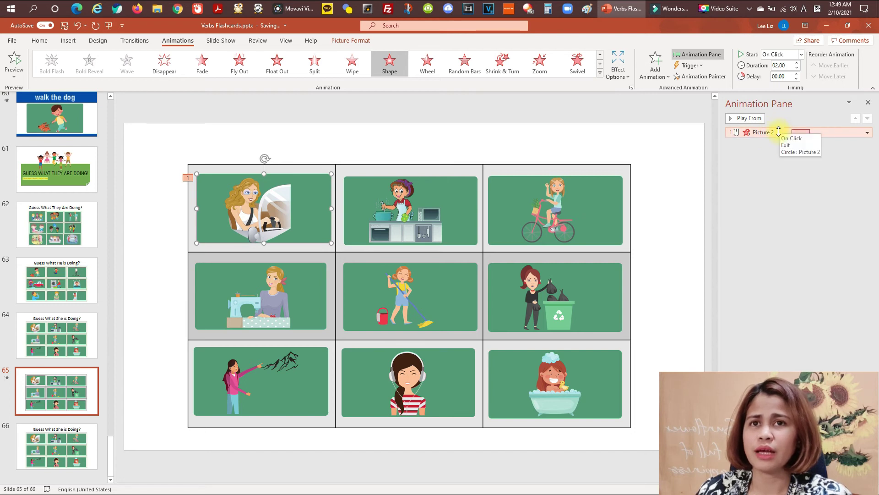
pyautogui.click(704, 68)
pyautogui.moveTo(710, 81)
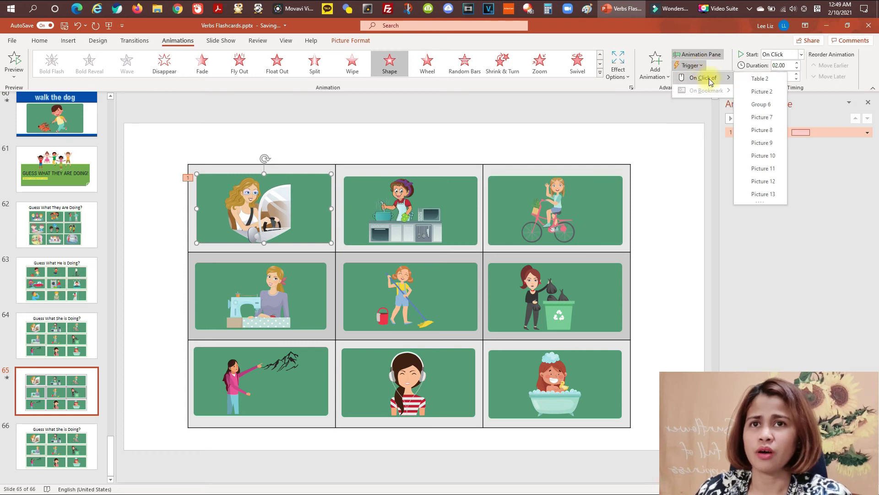
pyautogui.click(762, 92)
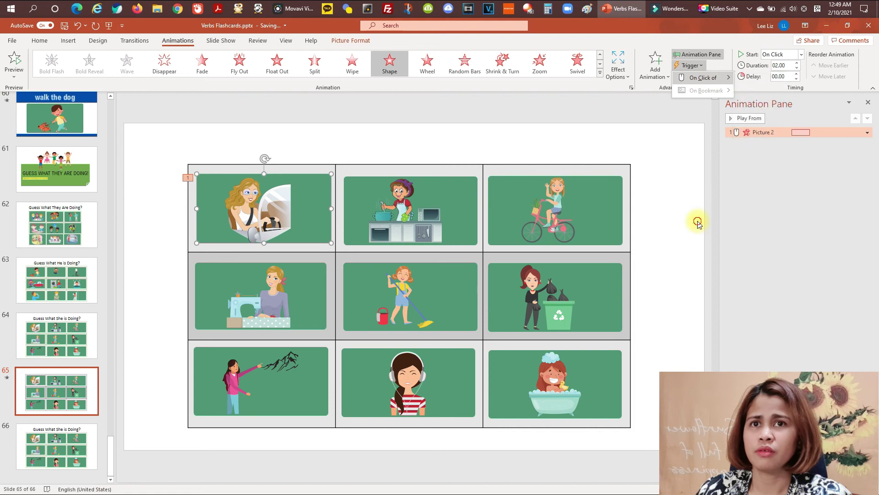
pyautogui.click(691, 65)
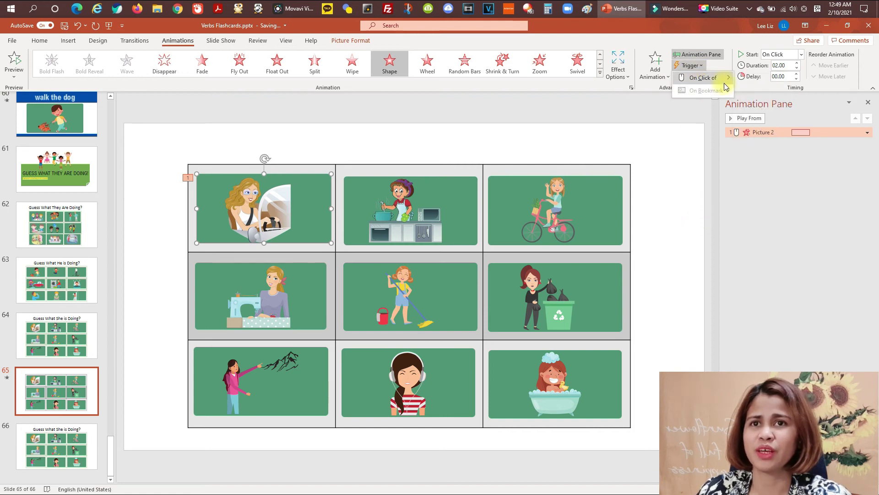
pyautogui.moveTo(726, 78)
pyautogui.click(761, 92)
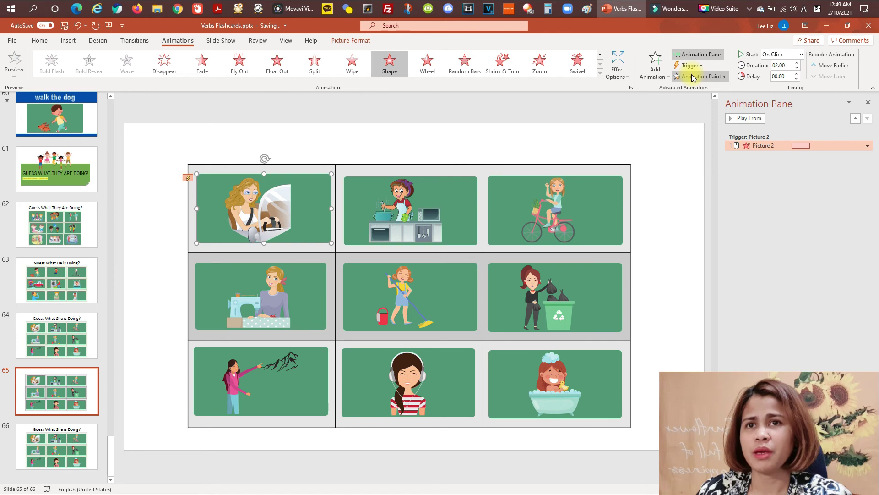
# - Copy the driving card's animation to the cooking, bicycle, recycling and mopping cards
pyautogui.click(434, 206)
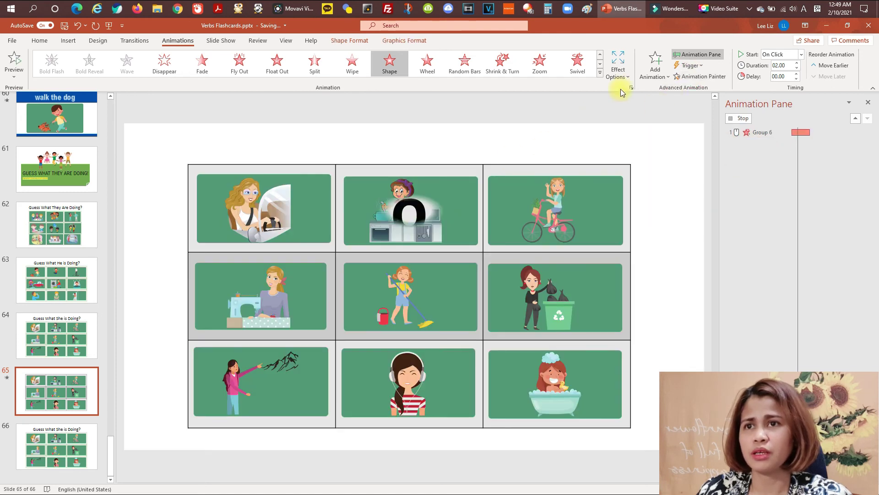
pyautogui.click(692, 78)
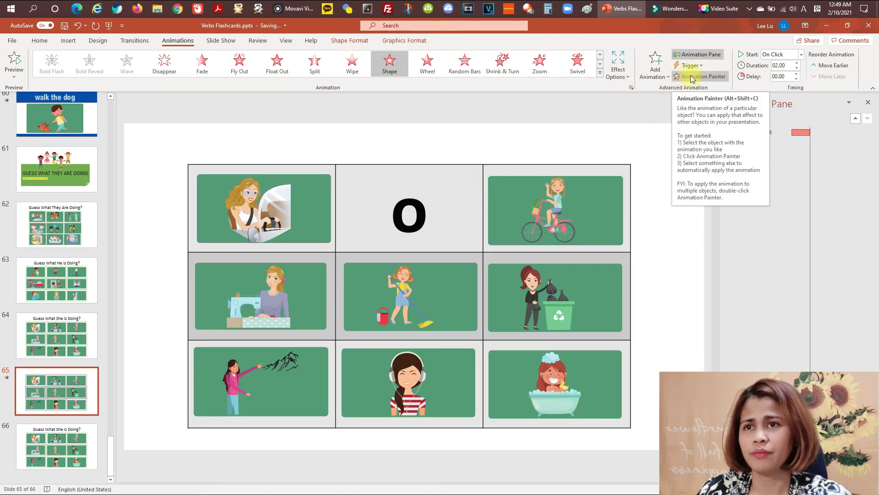
pyautogui.click(553, 216)
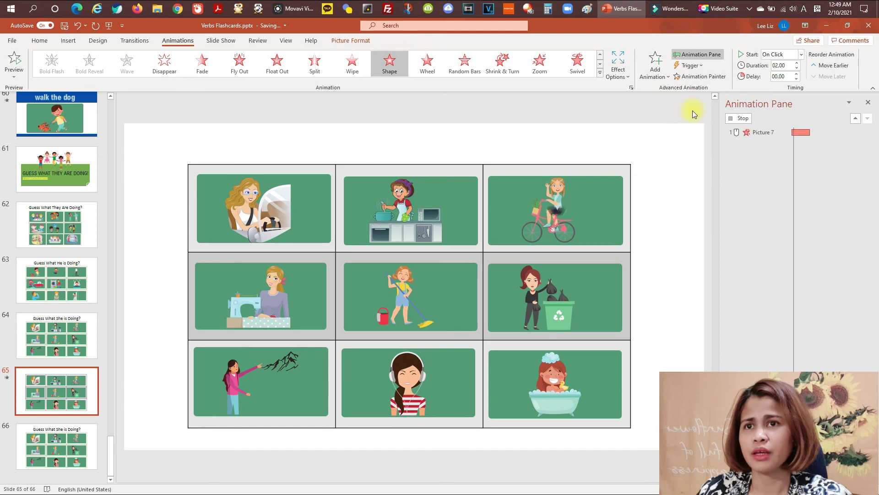
pyautogui.click(701, 76)
pyautogui.click(555, 307)
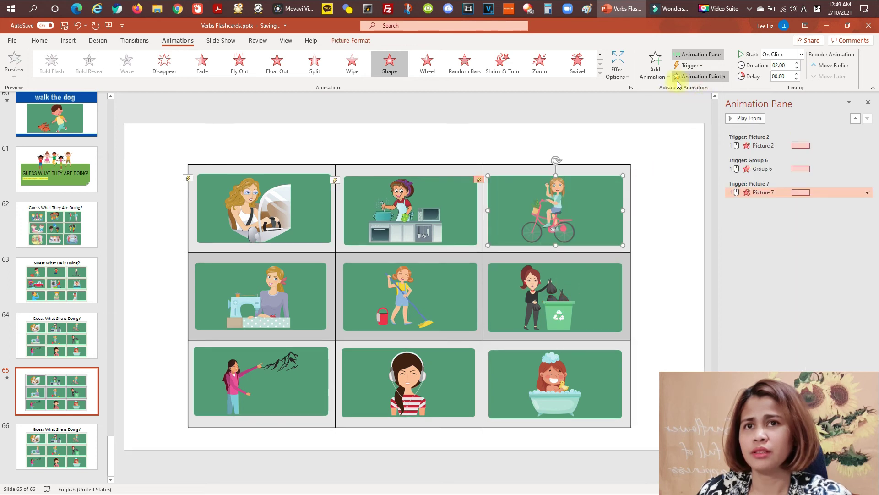
pyautogui.click(700, 76)
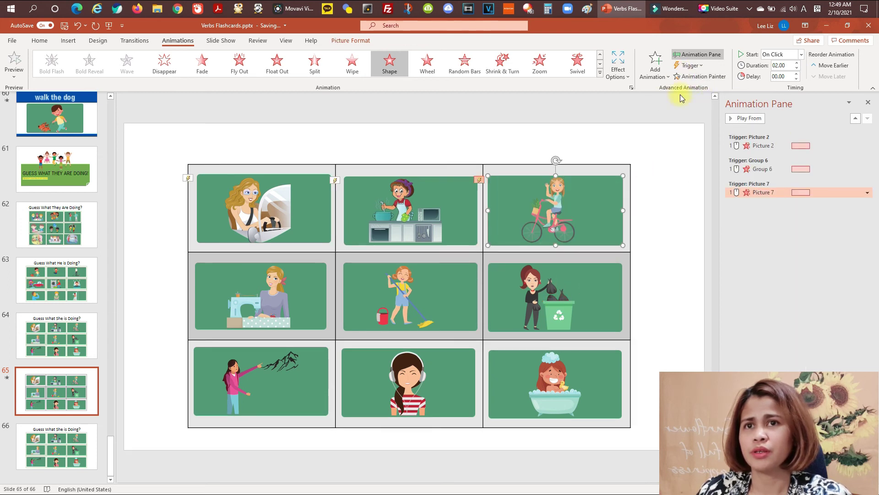
pyautogui.click(549, 296)
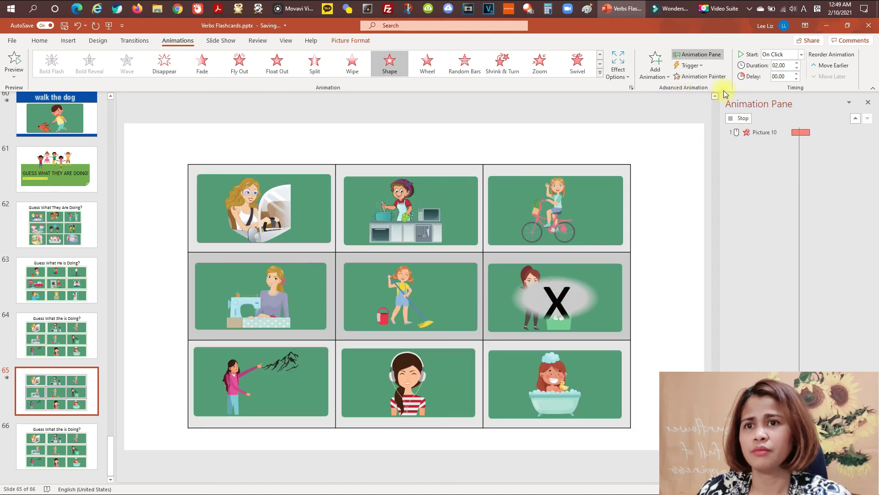
pyautogui.click(701, 76)
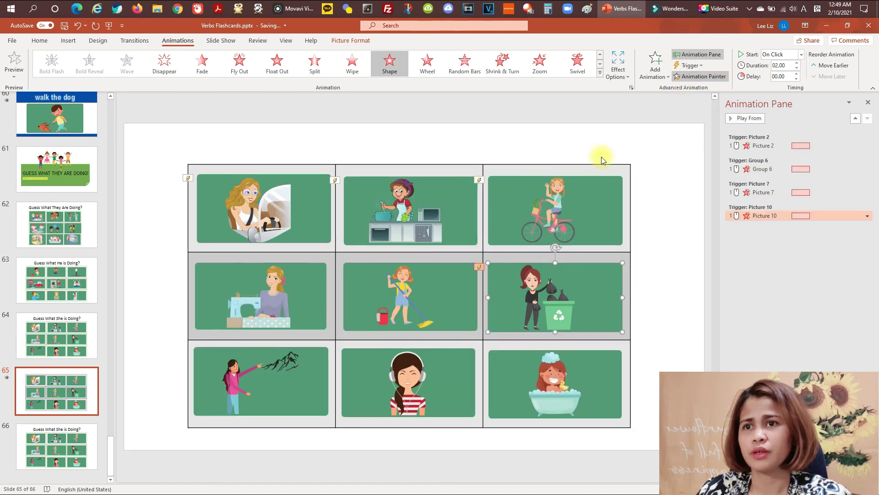
pyautogui.click(411, 296)
# - Copy the same animation to the sewing, bath, headphones and mountain cards
pyautogui.click(699, 76)
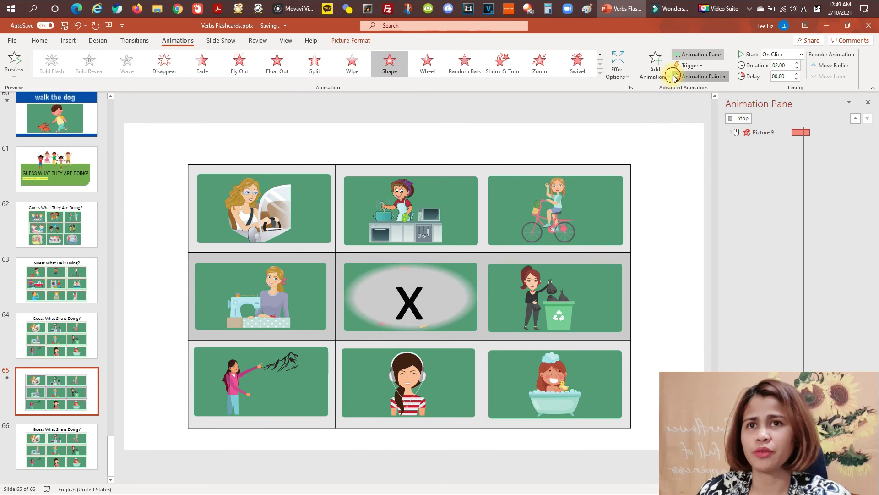
pyautogui.click(320, 293)
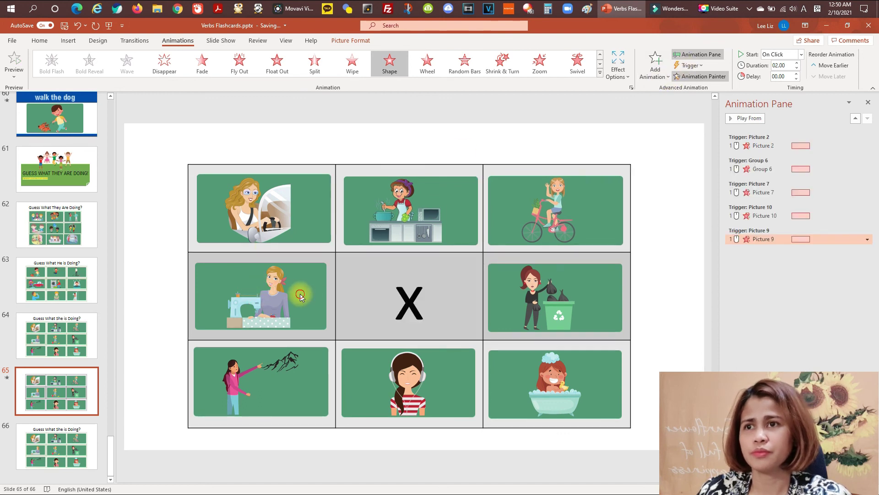
pyautogui.click(699, 76)
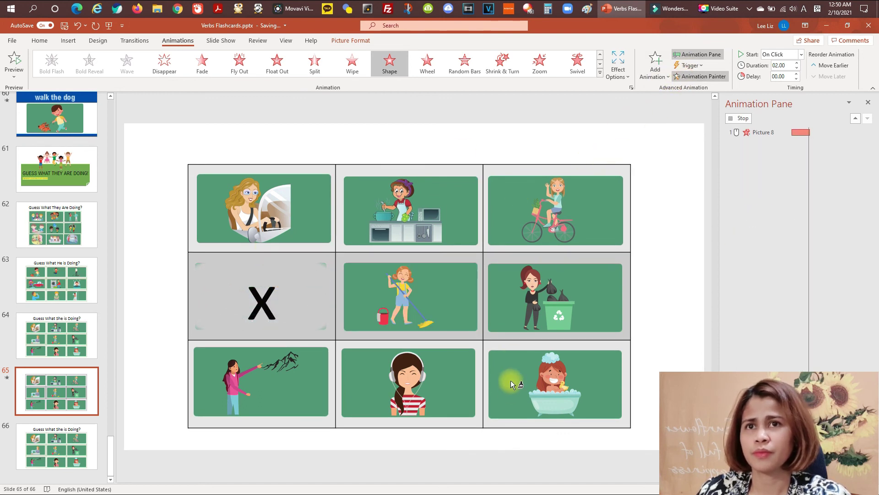
pyautogui.click(515, 393)
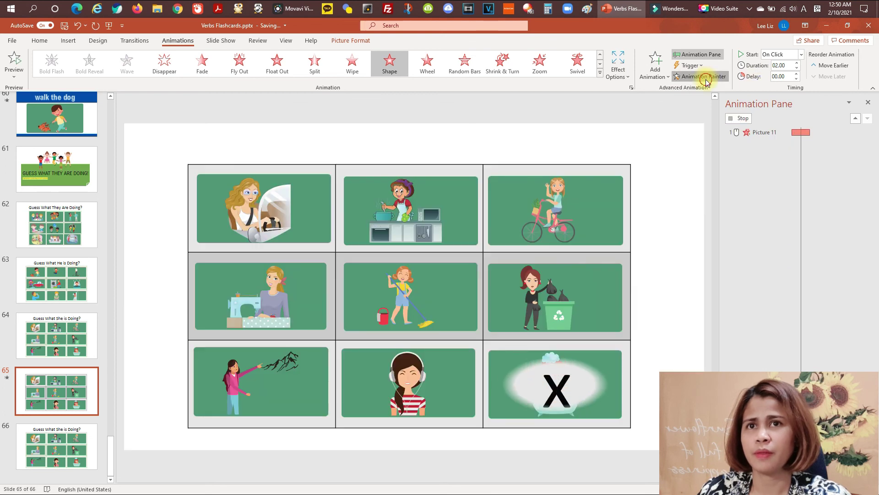
pyautogui.click(456, 362)
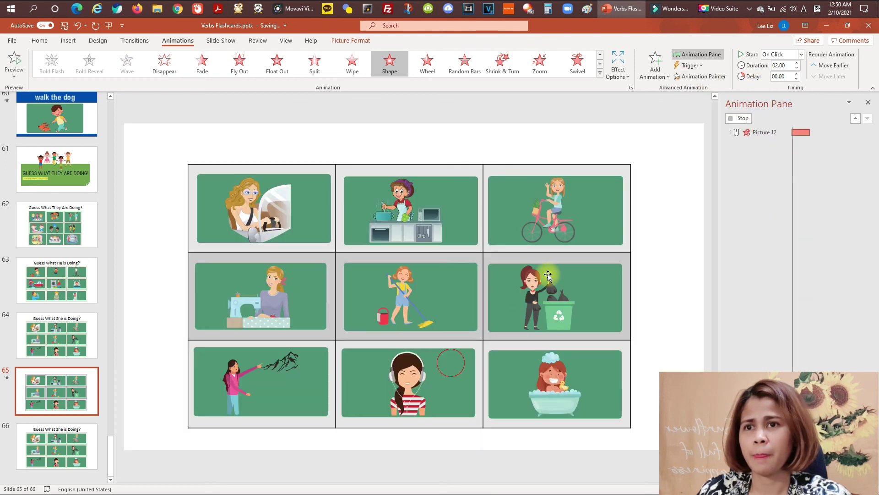
pyautogui.click(699, 76)
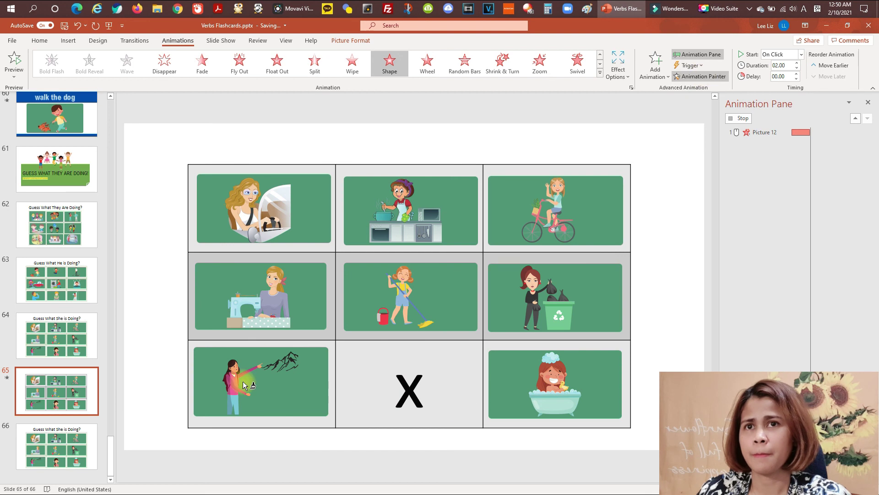
pyautogui.click(244, 383)
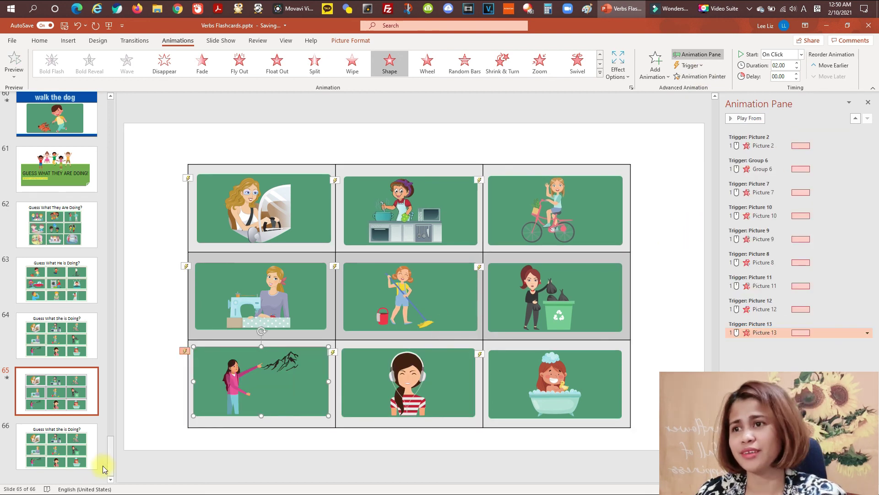
# - Duplicate slide 66 as a new slide 67
pyautogui.click(82, 452)
pyautogui.rightClick(51, 451)
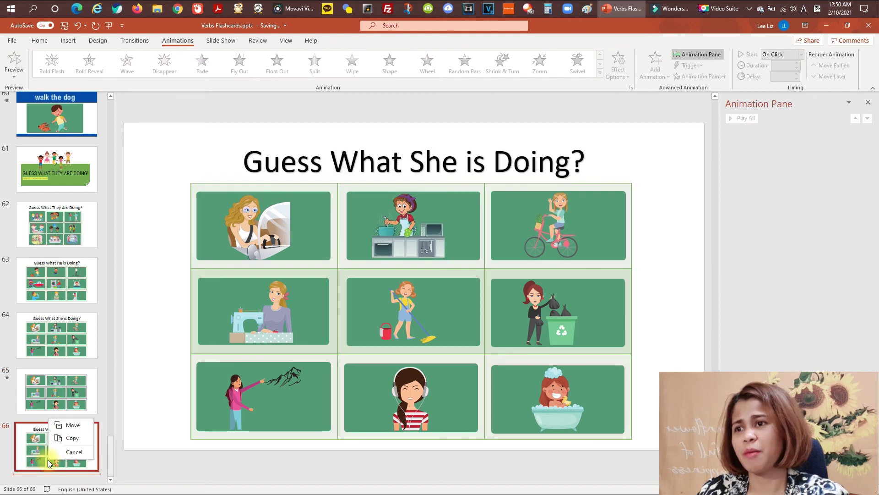
pyautogui.click(79, 435)
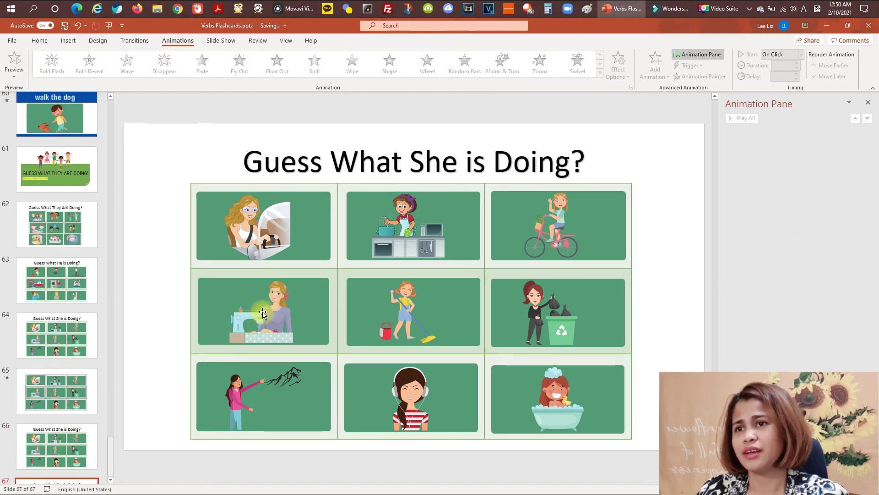
# - Move the sewing card aside to check the X beneath it, then undo the move
pyautogui.moveTo(279, 293); pyautogui.dragTo(207, 287)
pyautogui.click(289, 308)
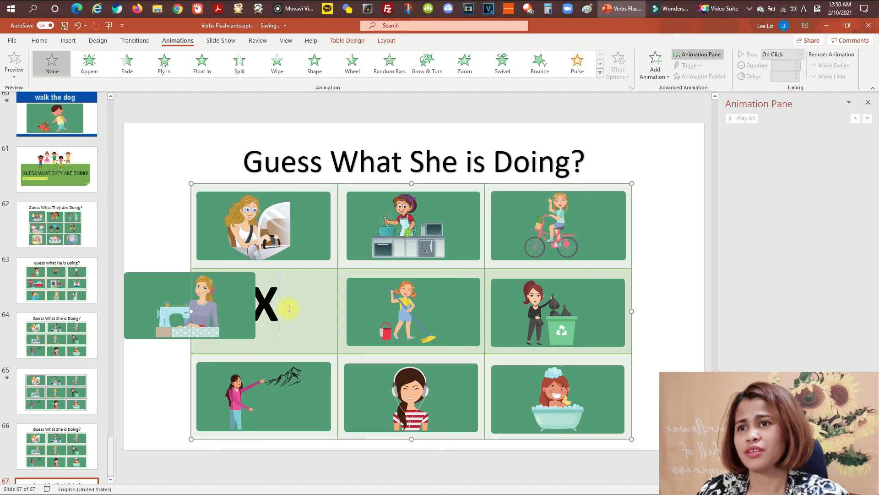
pyautogui.hotkey('ctrl', 'z')
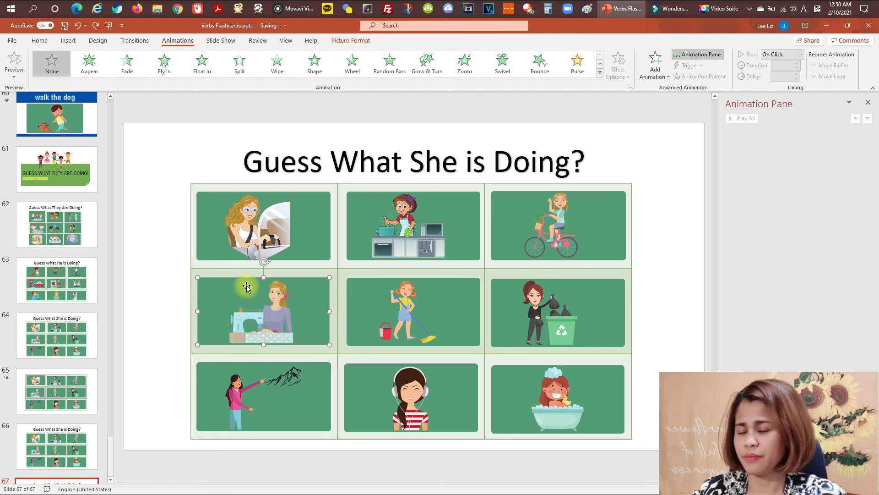
# - Select all nine picture cards: driving, sewing, mopping, cooking, bicycle, recycling, bath, headphones, mountain
pyautogui.click(265, 233)
pyautogui.keyDown('shift'); pyautogui.click(288, 319); pyautogui.keyUp('shift')
pyautogui.keyDown('shift'); pyautogui.click(413, 288); pyautogui.keyUp('shift')
pyautogui.keyDown('shift'); pyautogui.click(394, 226); pyautogui.keyUp('shift')
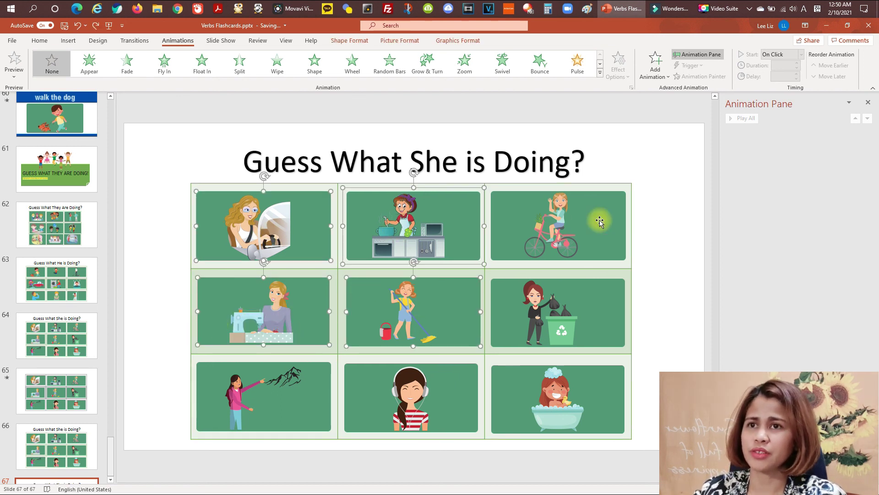
pyautogui.keyDown('shift'); pyautogui.click(595, 224); pyautogui.keyUp('shift')
pyautogui.keyDown('shift'); pyautogui.click(574, 327); pyautogui.keyUp('shift')
pyautogui.keyDown('shift'); pyautogui.click(531, 403); pyautogui.keyUp('shift')
pyautogui.keyDown('shift'); pyautogui.click(453, 423); pyautogui.keyUp('shift')
pyautogui.keyDown('shift'); pyautogui.click(278, 419); pyautogui.keyUp('shift')
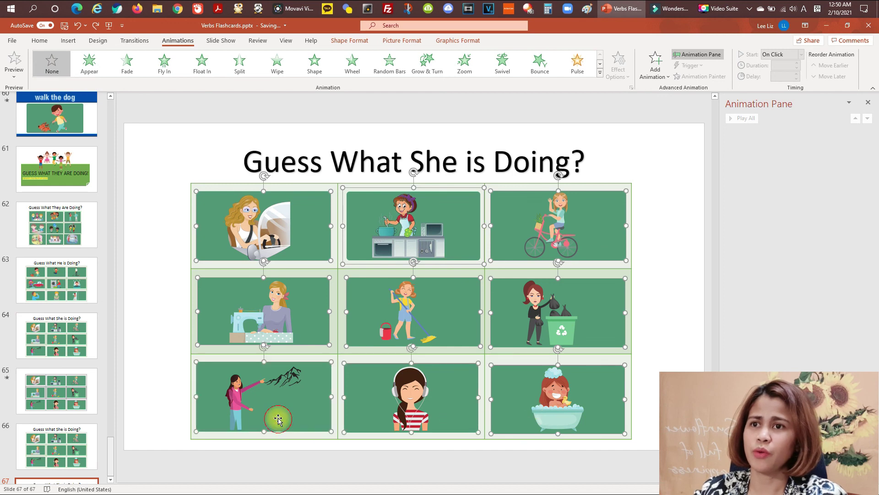